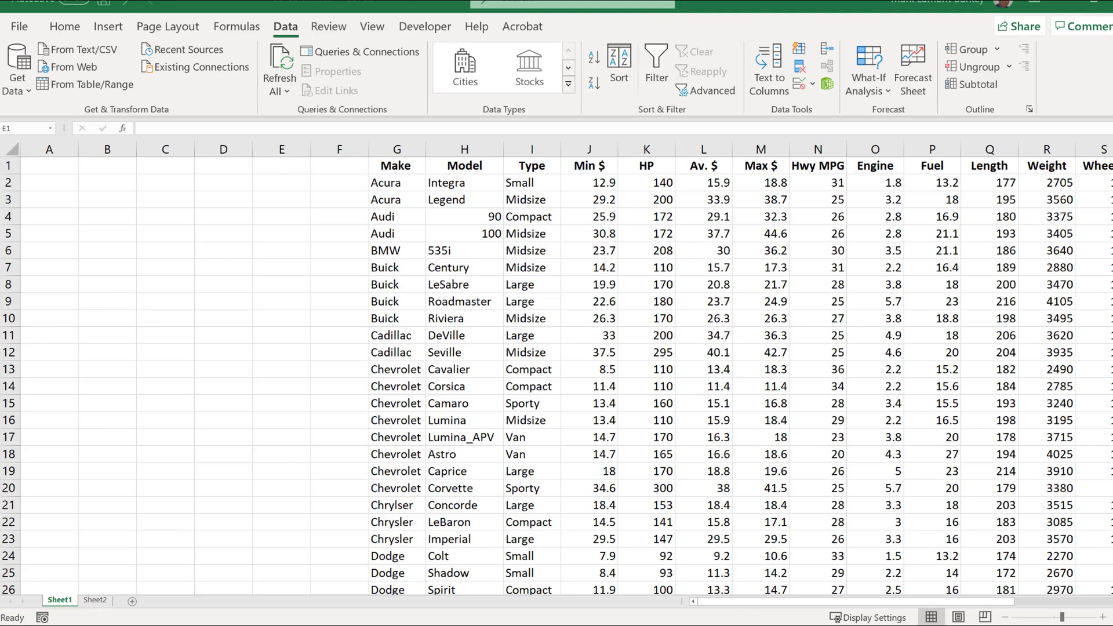
# Check the Home and Insert tabs and the Sort & Filter menu, ending on the Data tab
pyautogui.click(64, 27)
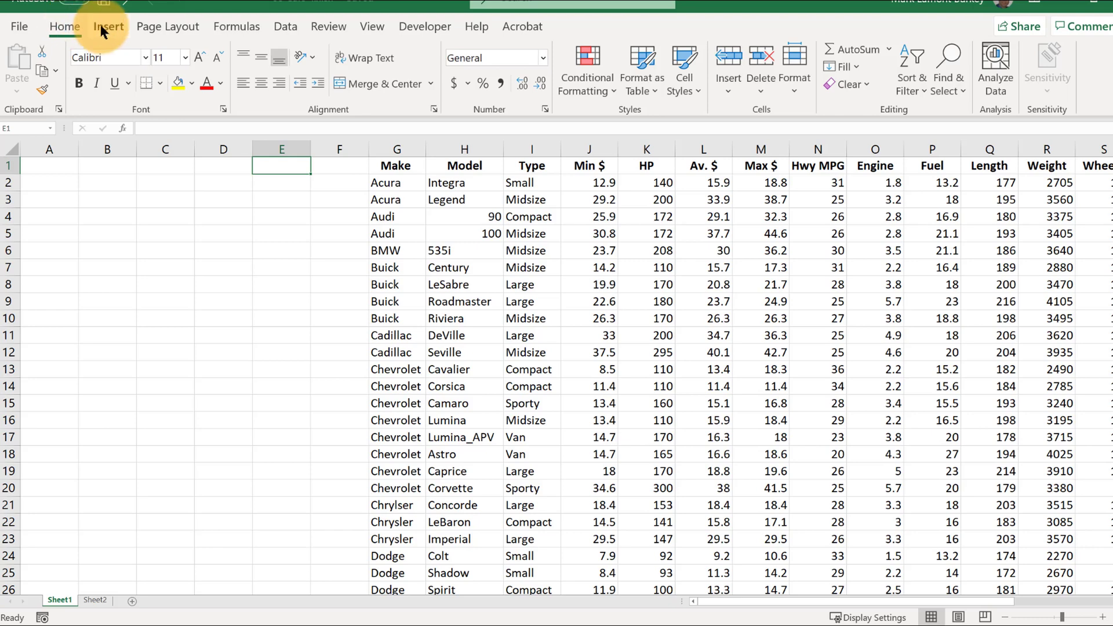
pyautogui.click(100, 25)
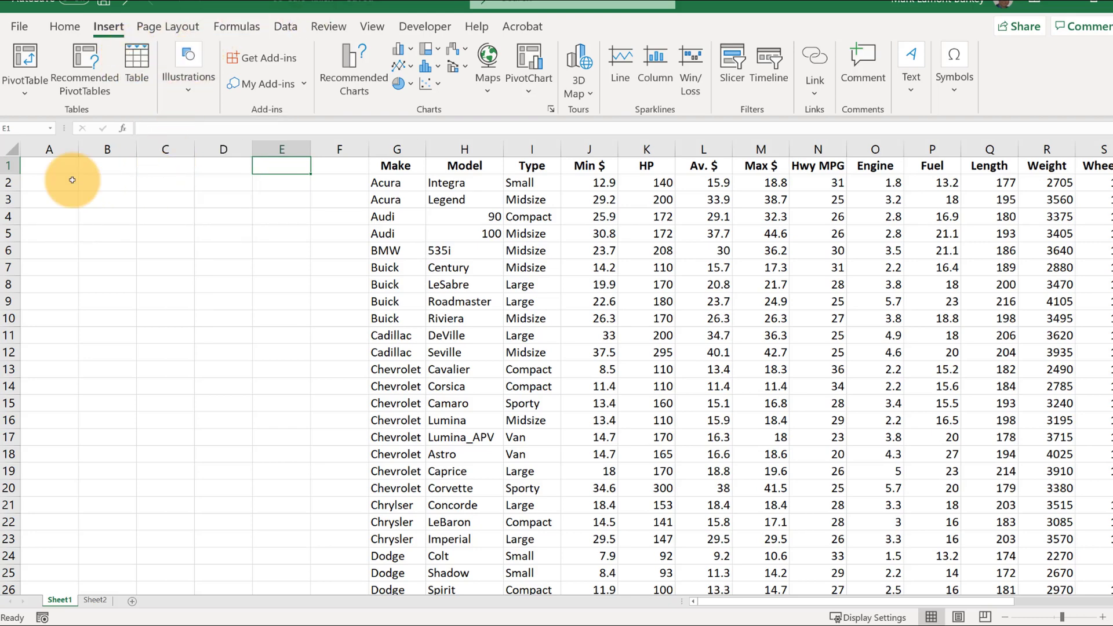
pyautogui.click(68, 26)
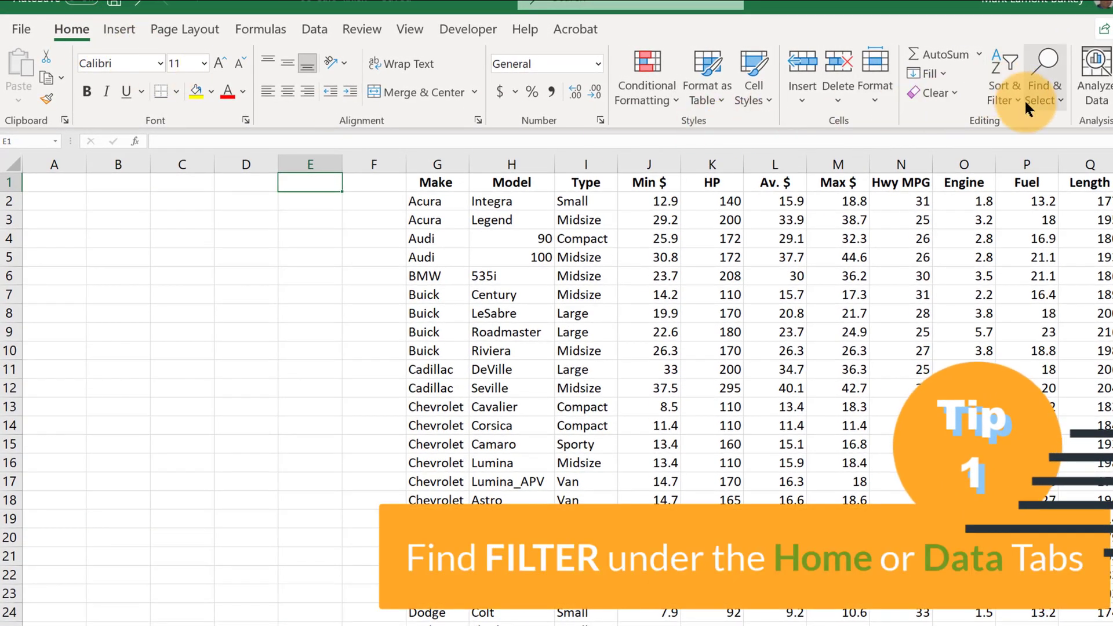
pyautogui.click(996, 87)
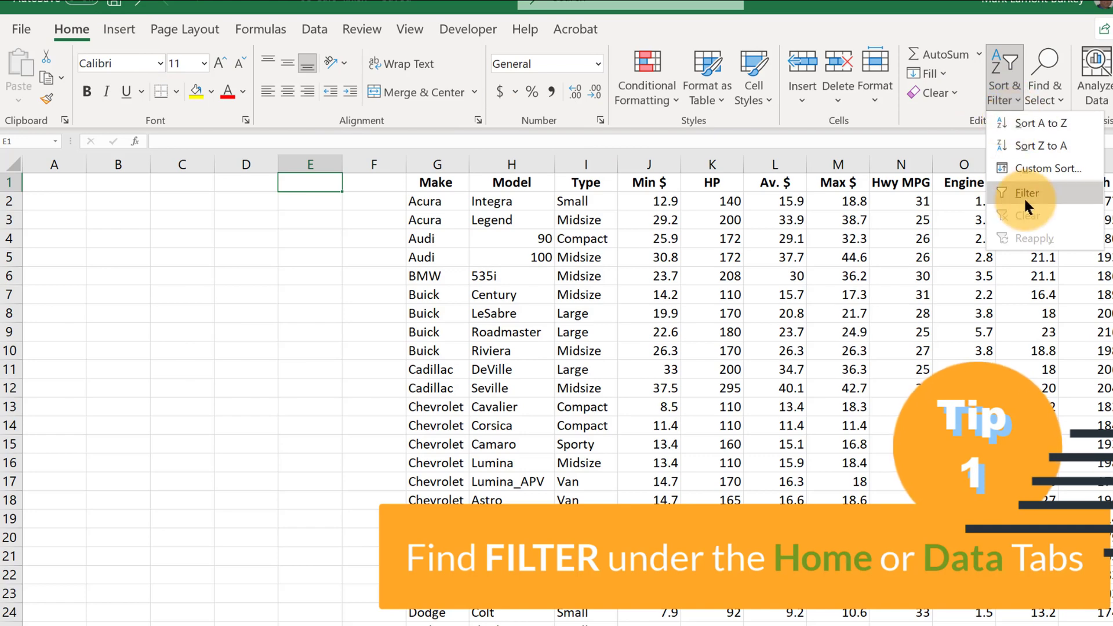
pyautogui.click(304, 41)
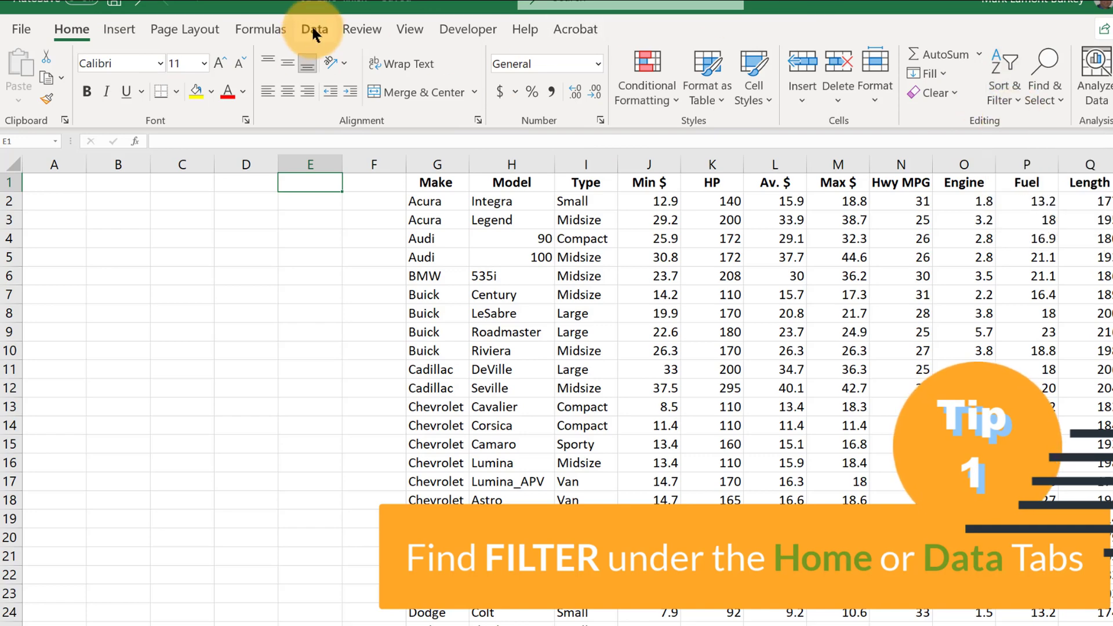
pyautogui.click(312, 25)
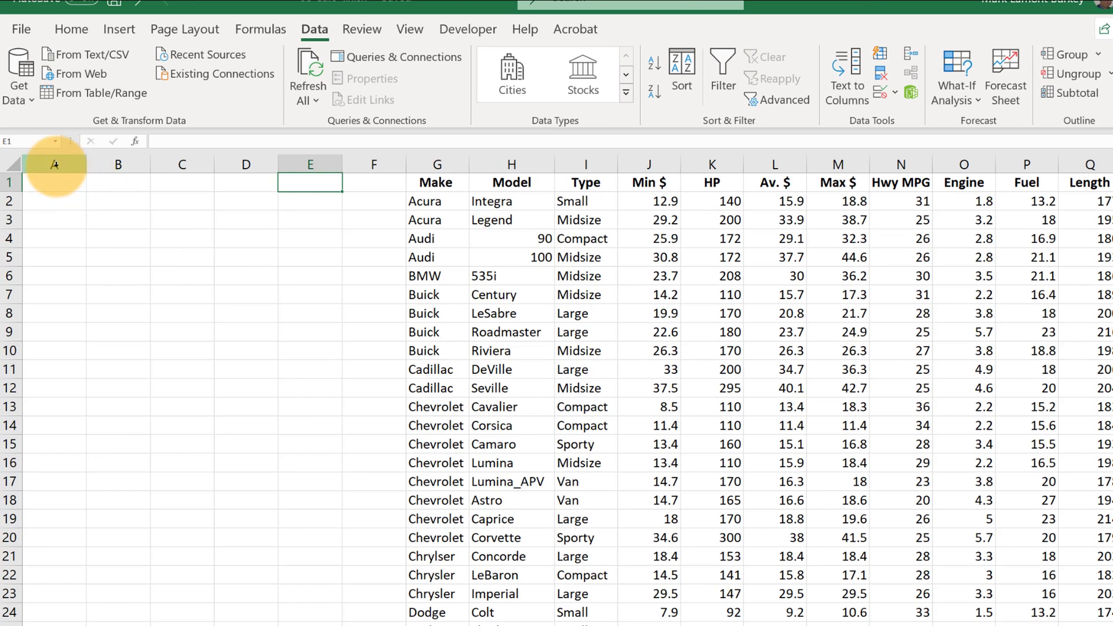
# Delete the empty columns A through F so Make sits in cell A1
pyautogui.moveTo(54, 164); pyautogui.dragTo(377, 163)
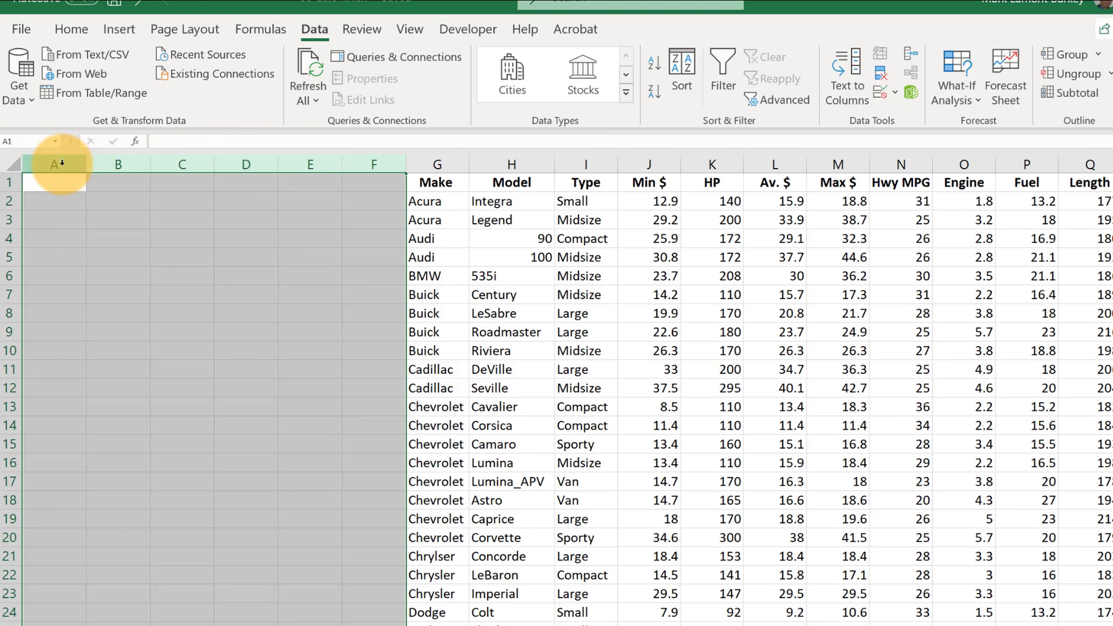
pyautogui.moveTo(52, 164); pyautogui.dragTo(362, 167)
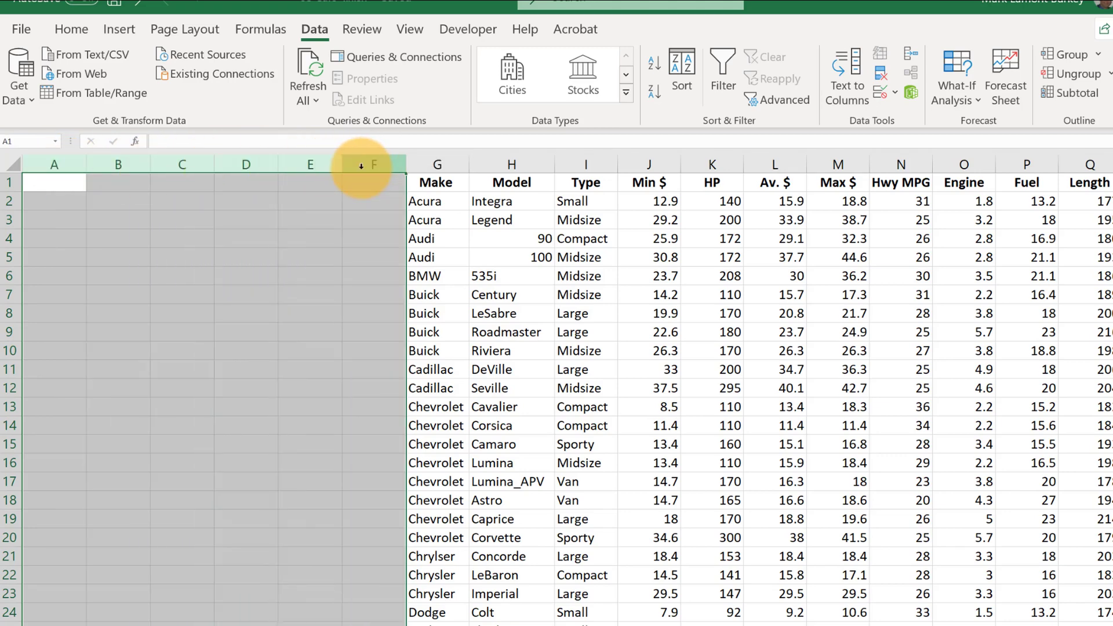
pyautogui.rightClick(361, 166)
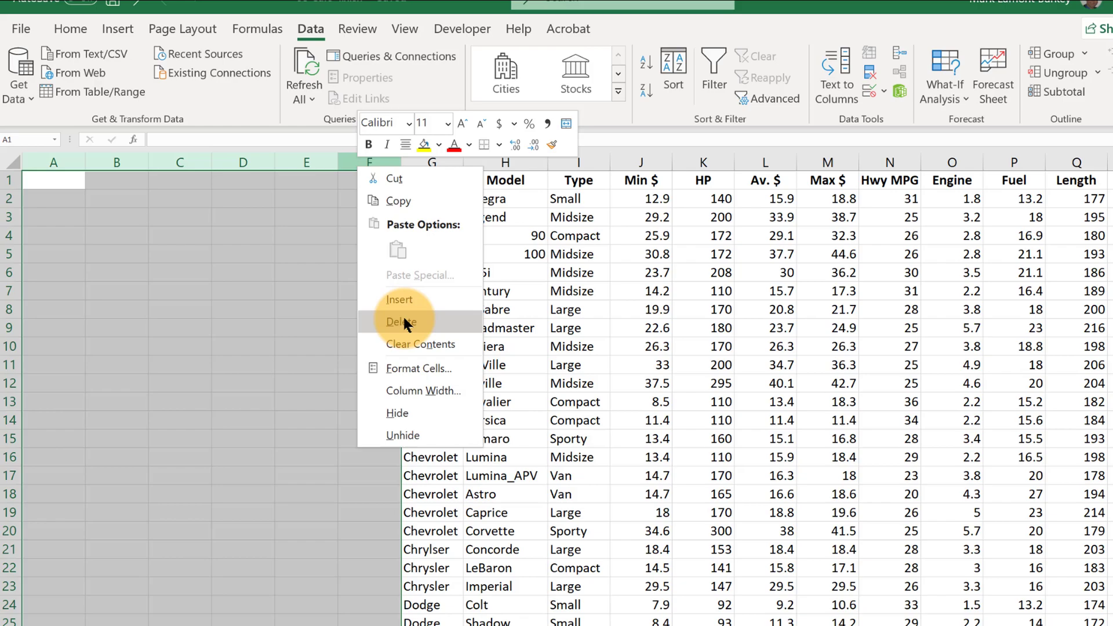
pyautogui.click(403, 325)
pyautogui.click(363, 180)
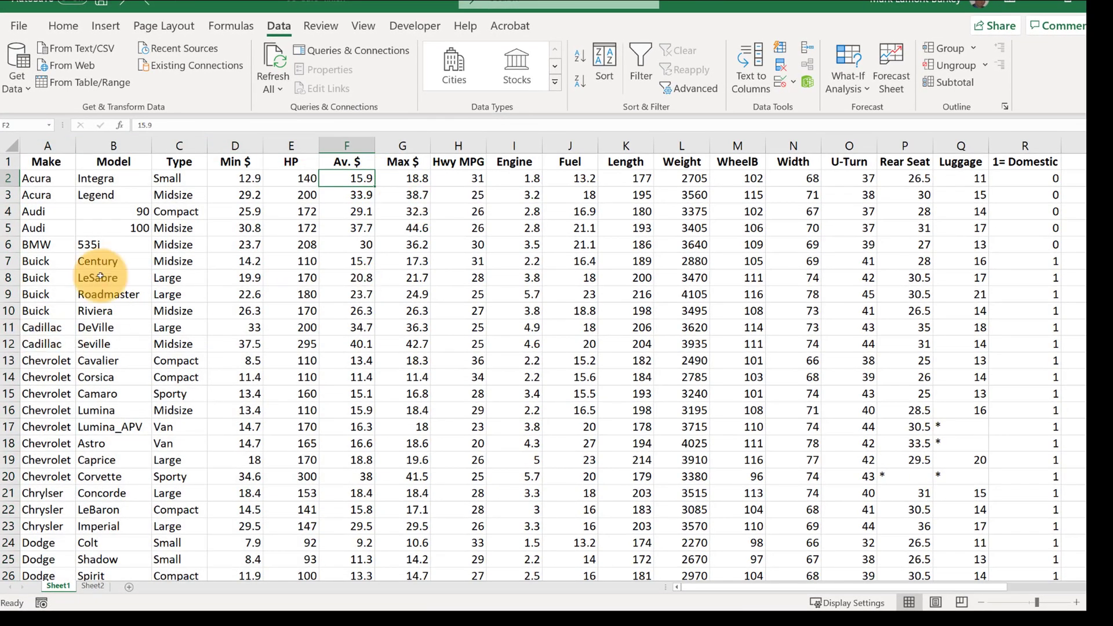
pyautogui.click(229, 213)
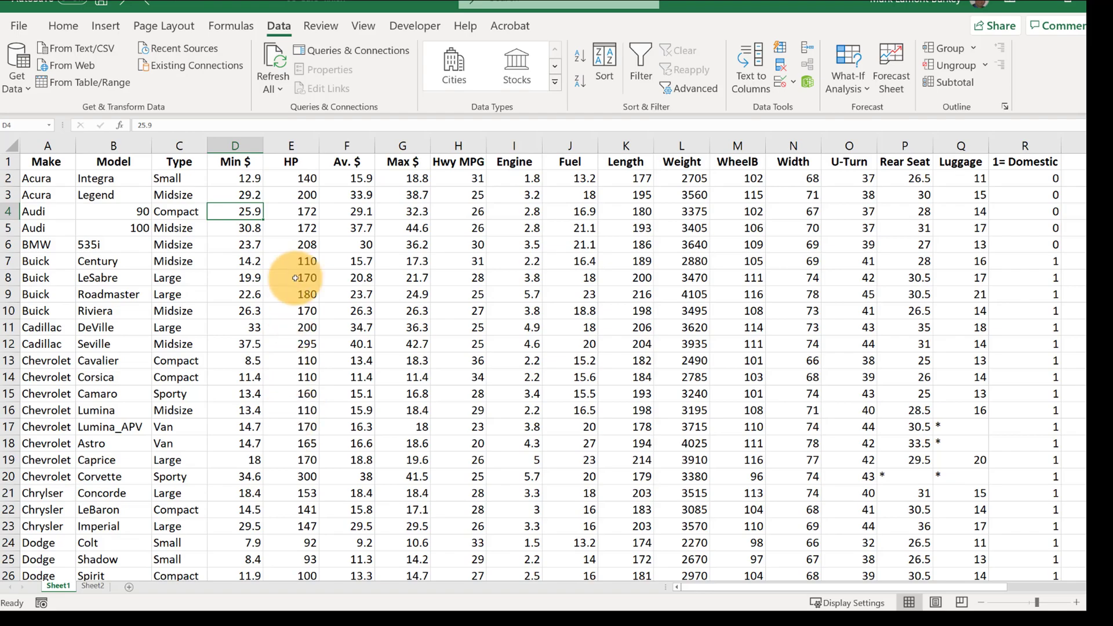
# Turn on AutoFilter and limit Type to Compact and Small, showing 37 of 93 cars
pyautogui.click(636, 64)
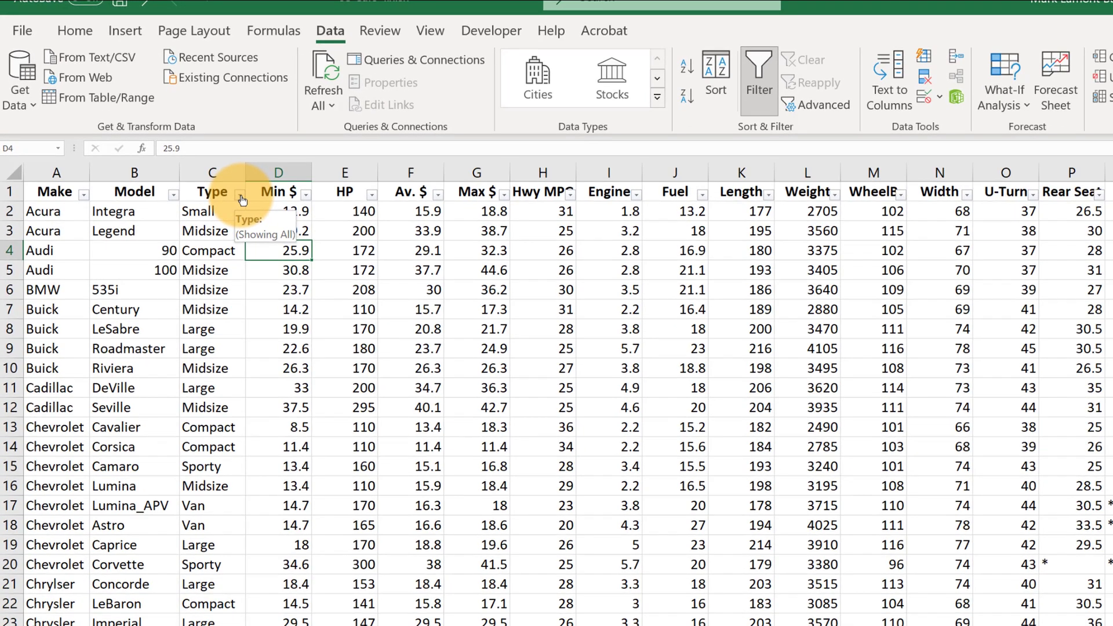
pyautogui.click(240, 195)
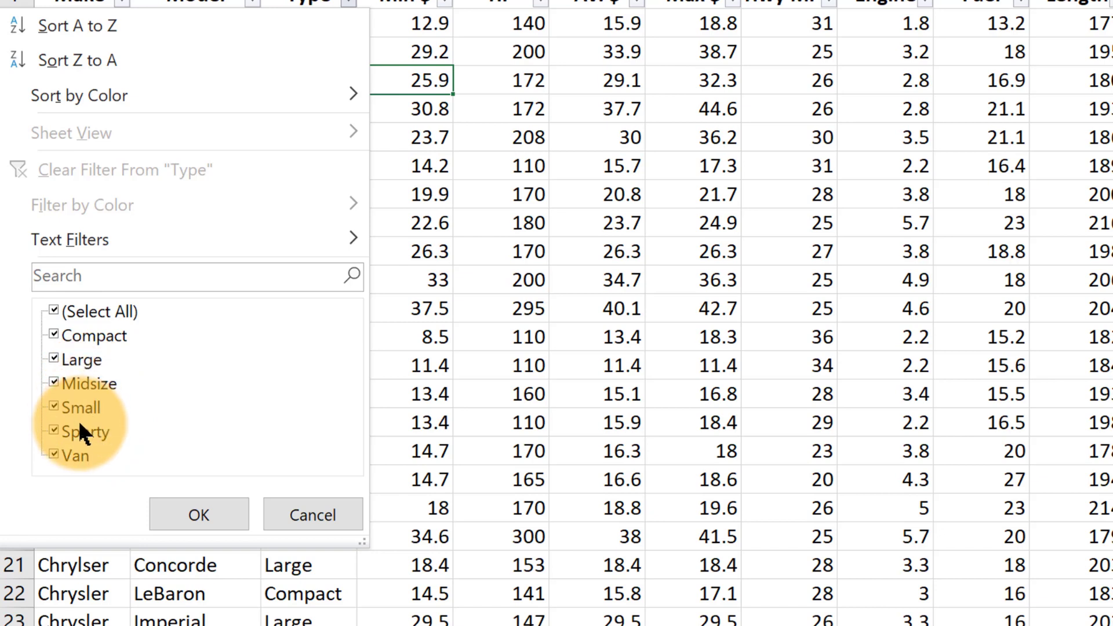
pyautogui.click(52, 310)
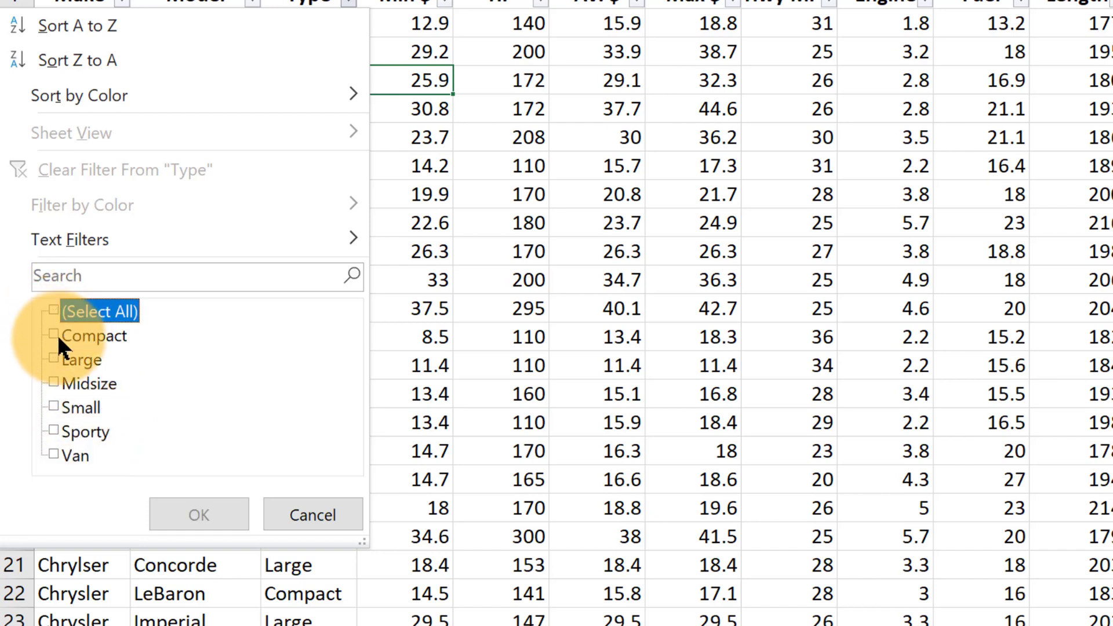
pyautogui.click(53, 335)
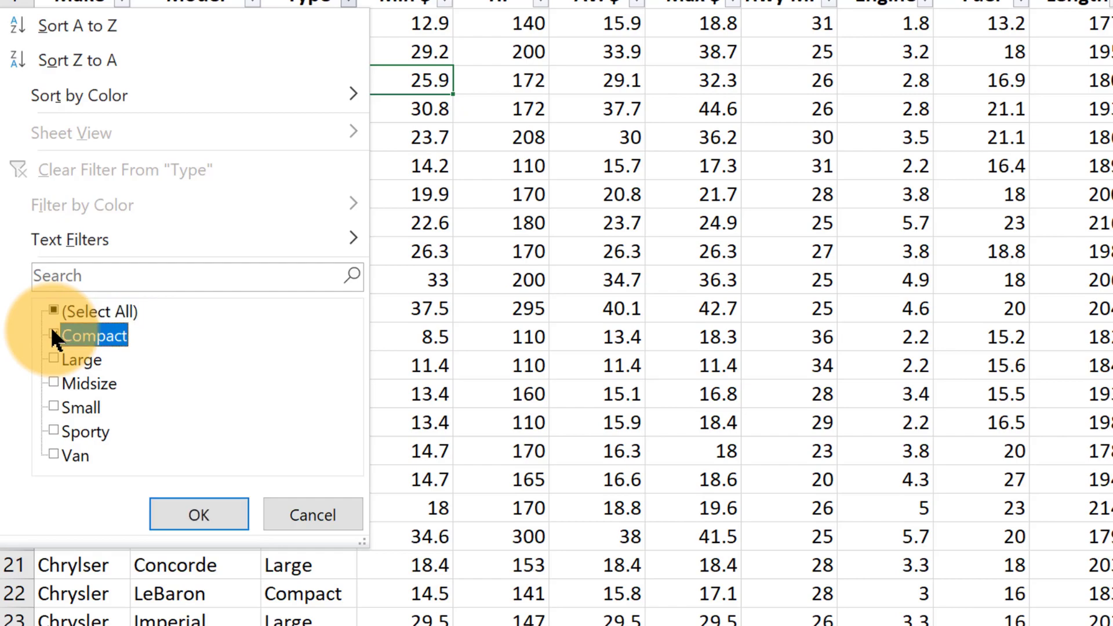
pyautogui.click(54, 405)
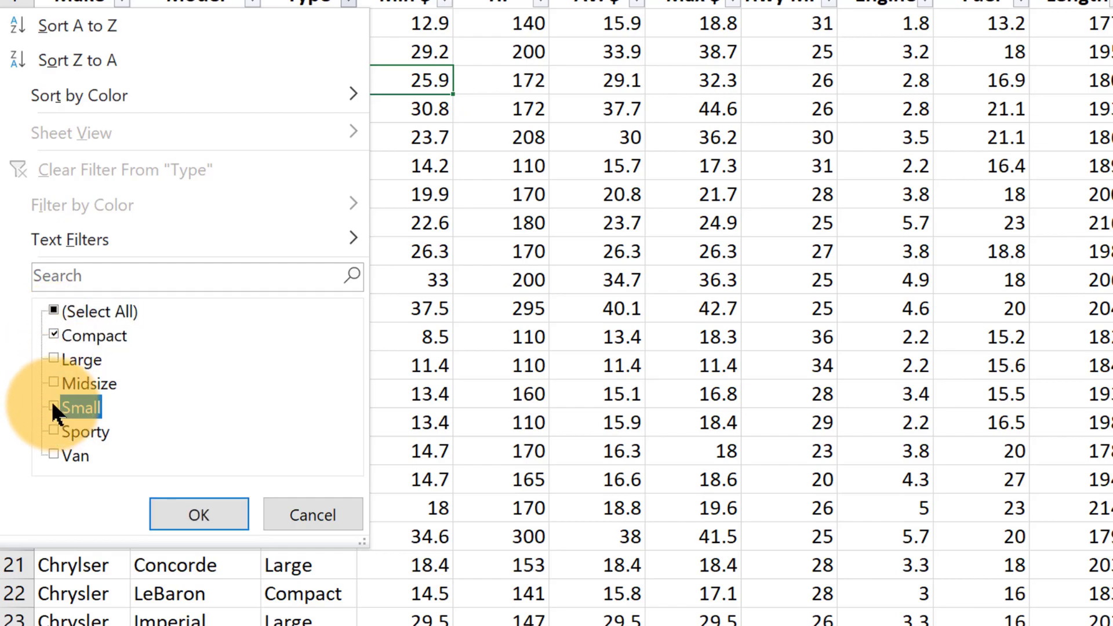
pyautogui.click(216, 521)
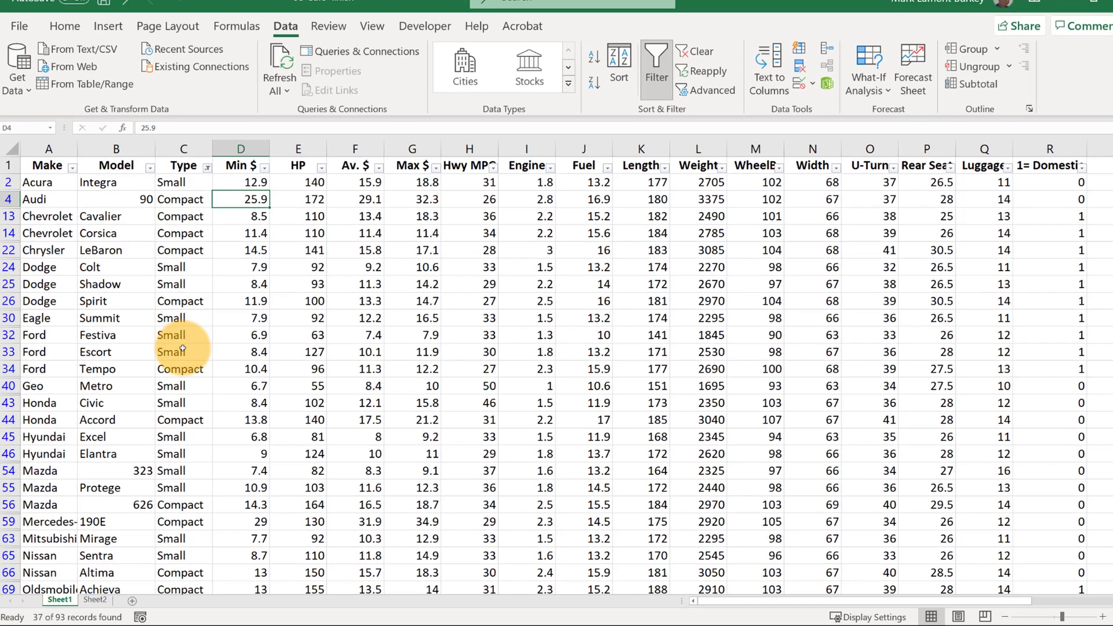
pyautogui.scroll(-7, 176, 327)
pyautogui.scroll(5, 183, 349)
pyautogui.scroll(3, 183, 349)
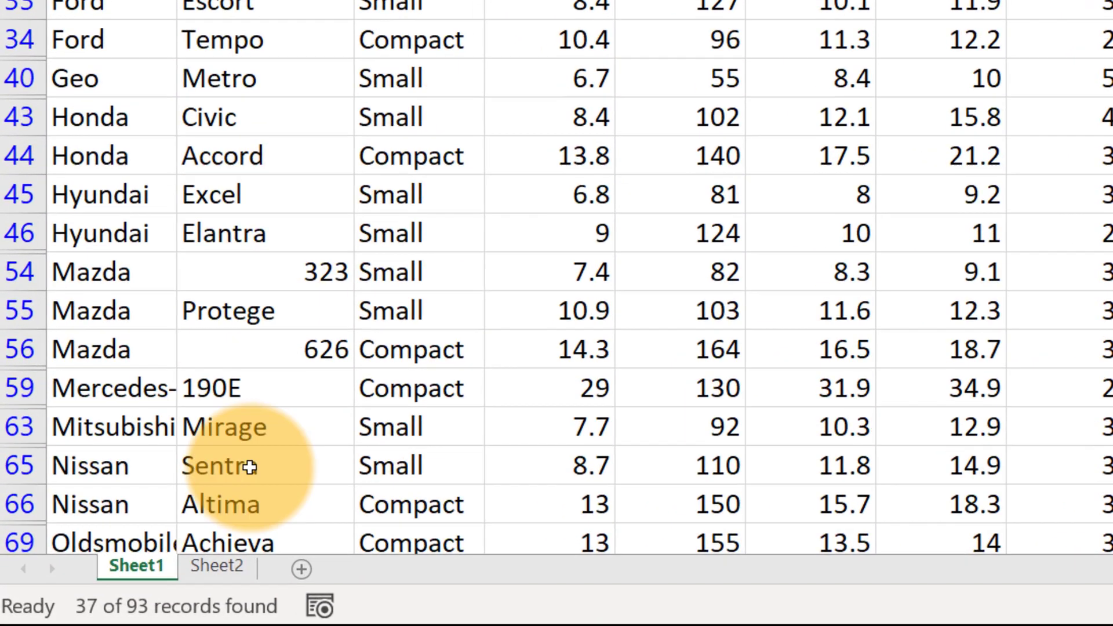
pyautogui.moveTo(93, 615)
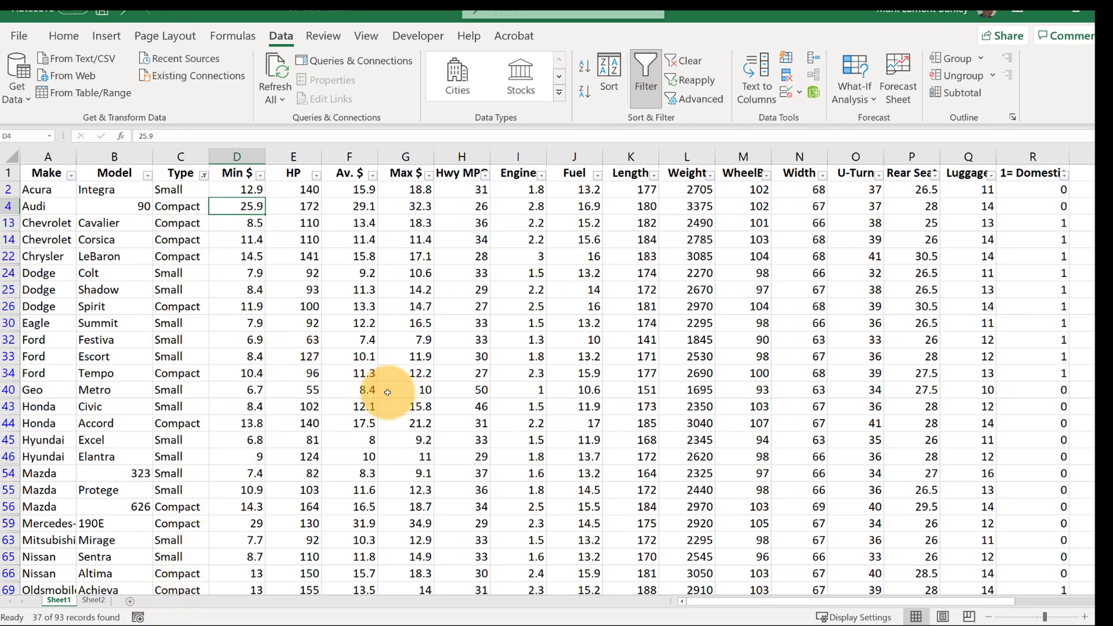
# Add a custom HP filter of greater than or equal to 100, leaving 21 records
pyautogui.click(317, 176)
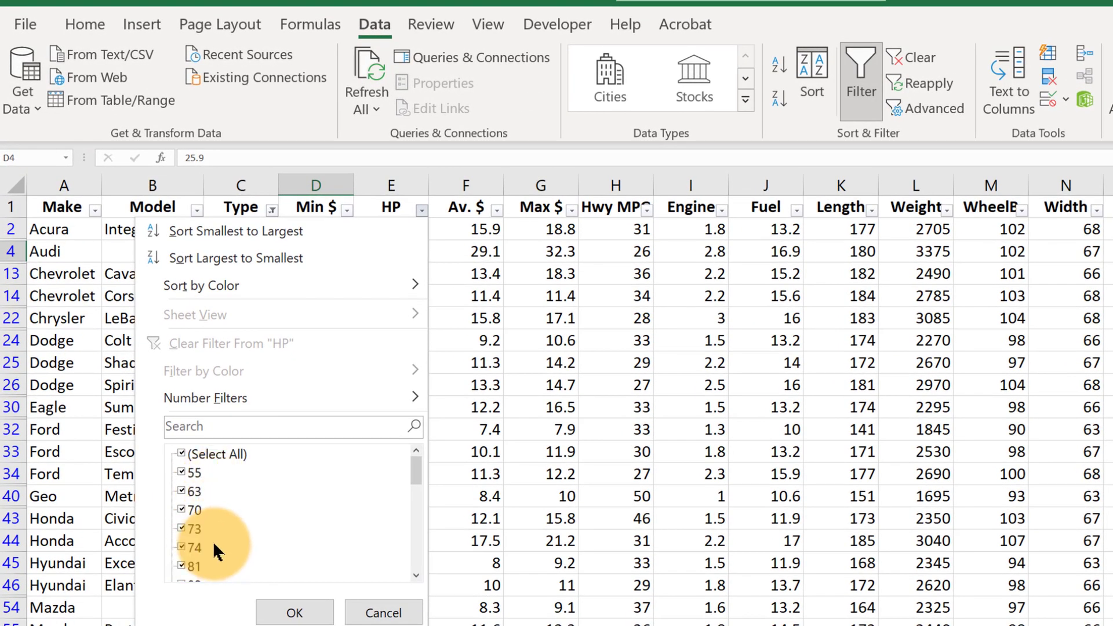
pyautogui.moveTo(221, 397)
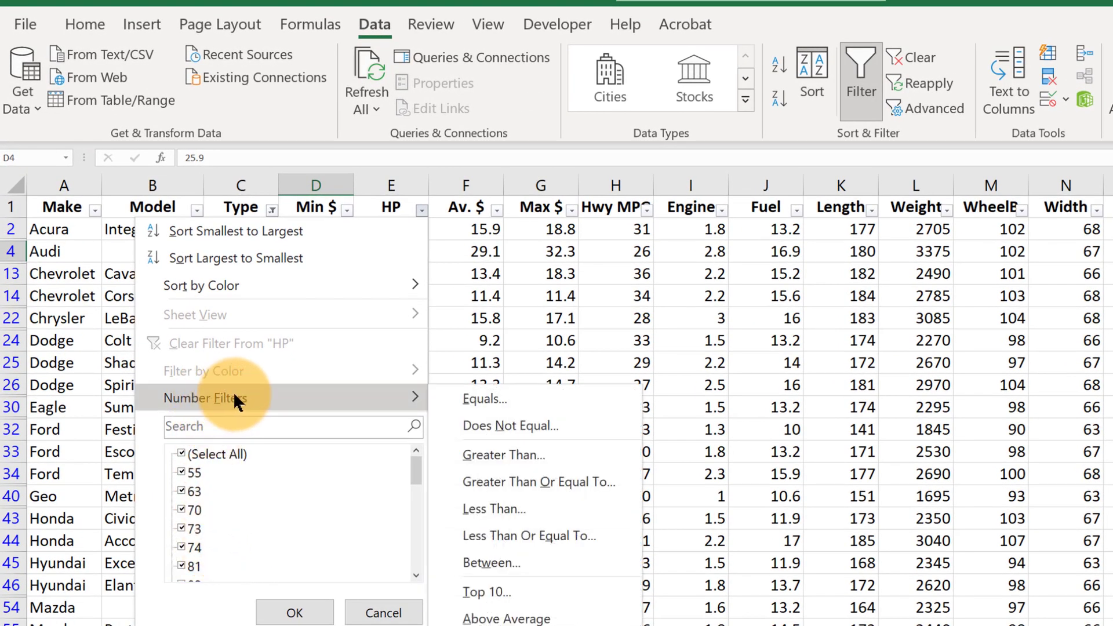
pyautogui.click(491, 452)
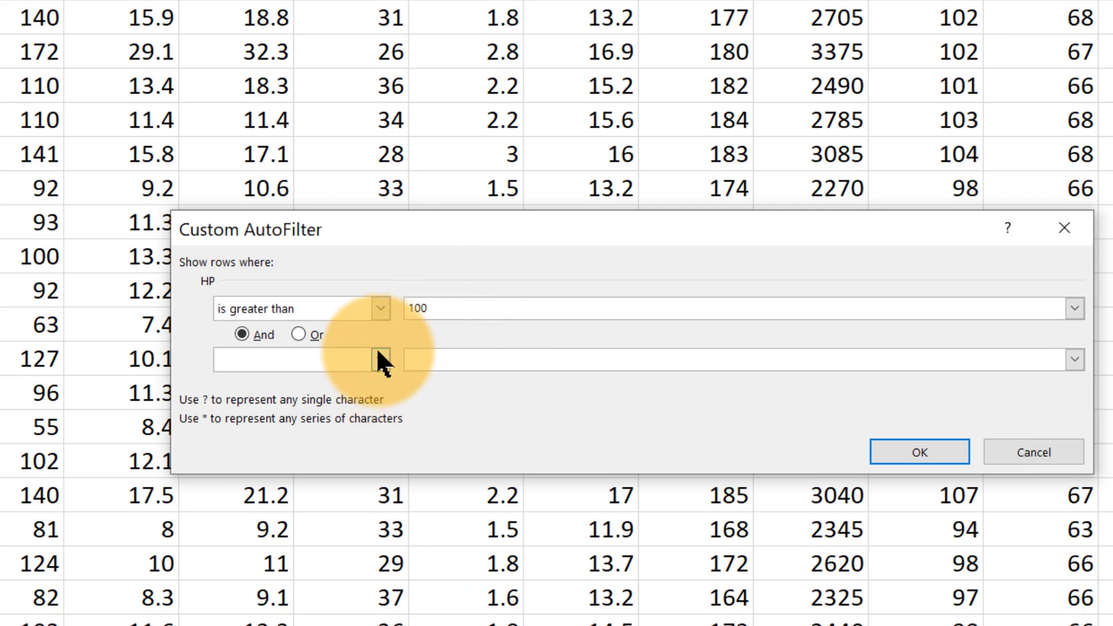
pyautogui.click(381, 308)
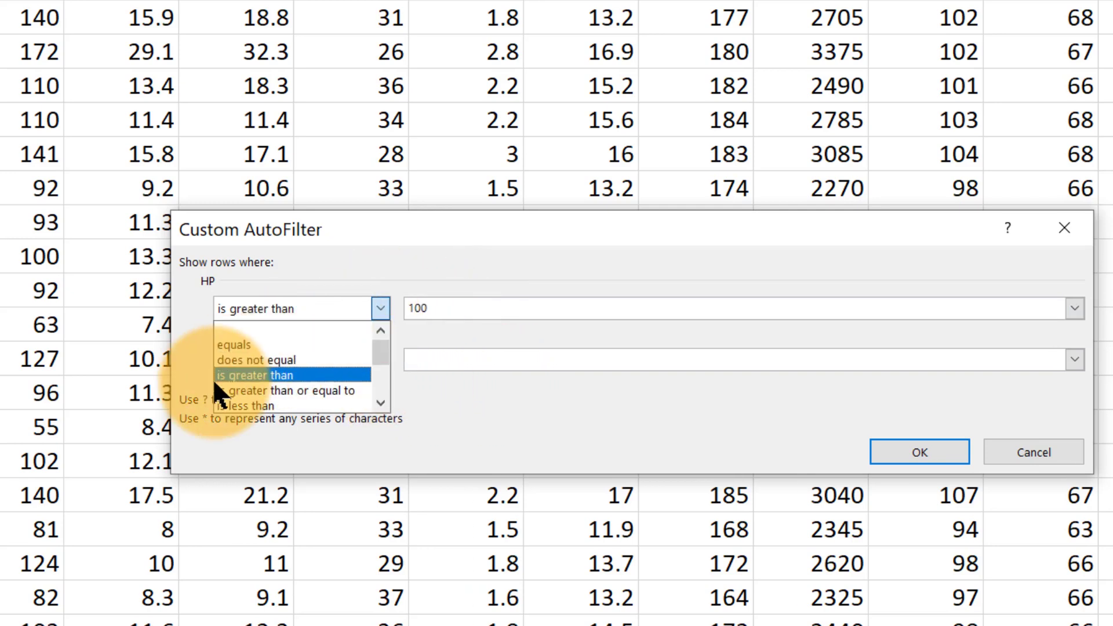
pyautogui.click(279, 391)
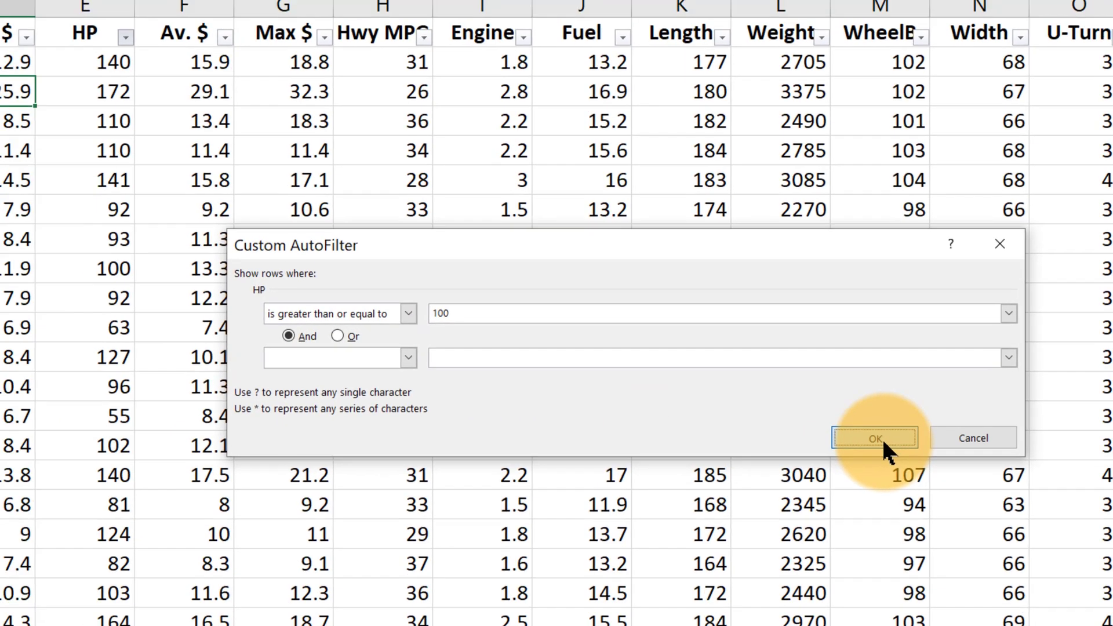
pyautogui.click(926, 451)
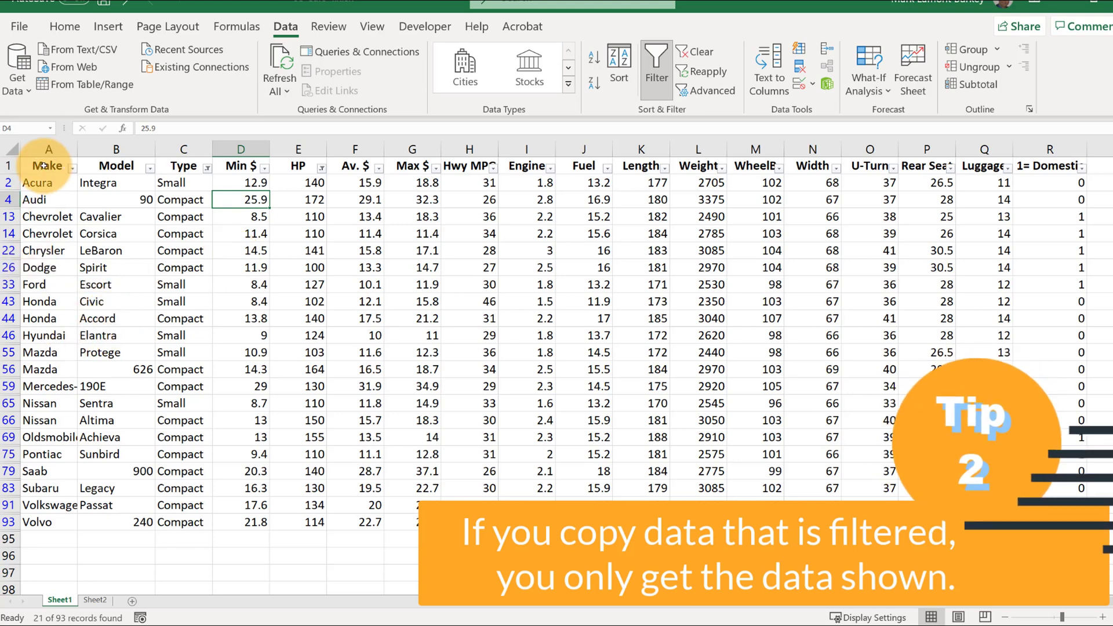
# Copy the filtered A1:R93 table and paste its 21 visible rows into new Sheet4
pyautogui.moveTo(44, 166); pyautogui.dragTo(1049, 522)
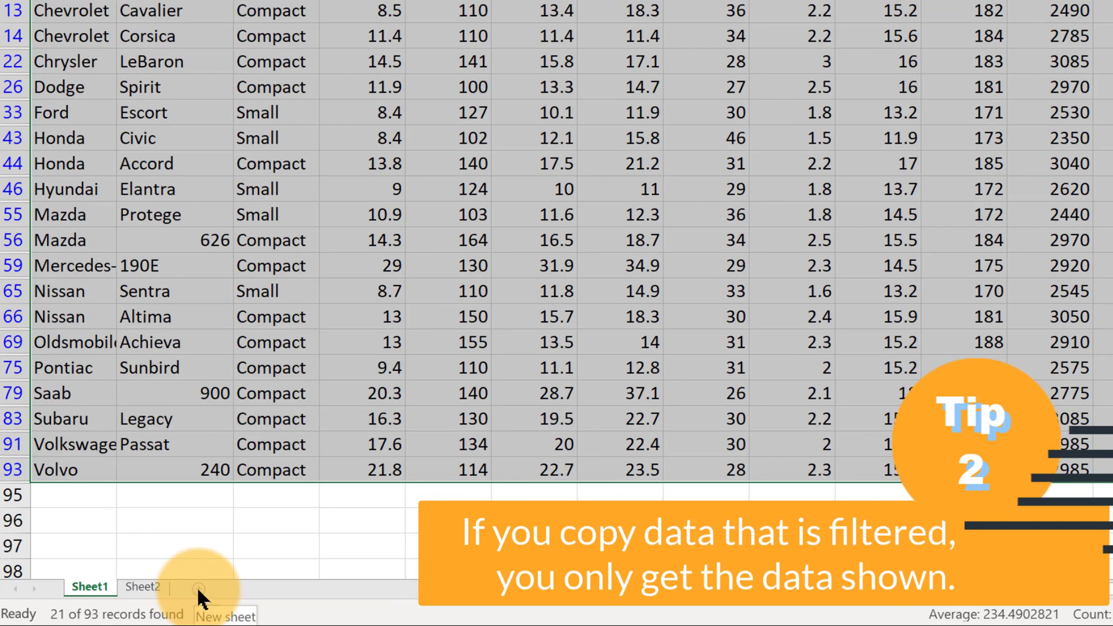
pyautogui.click(198, 589)
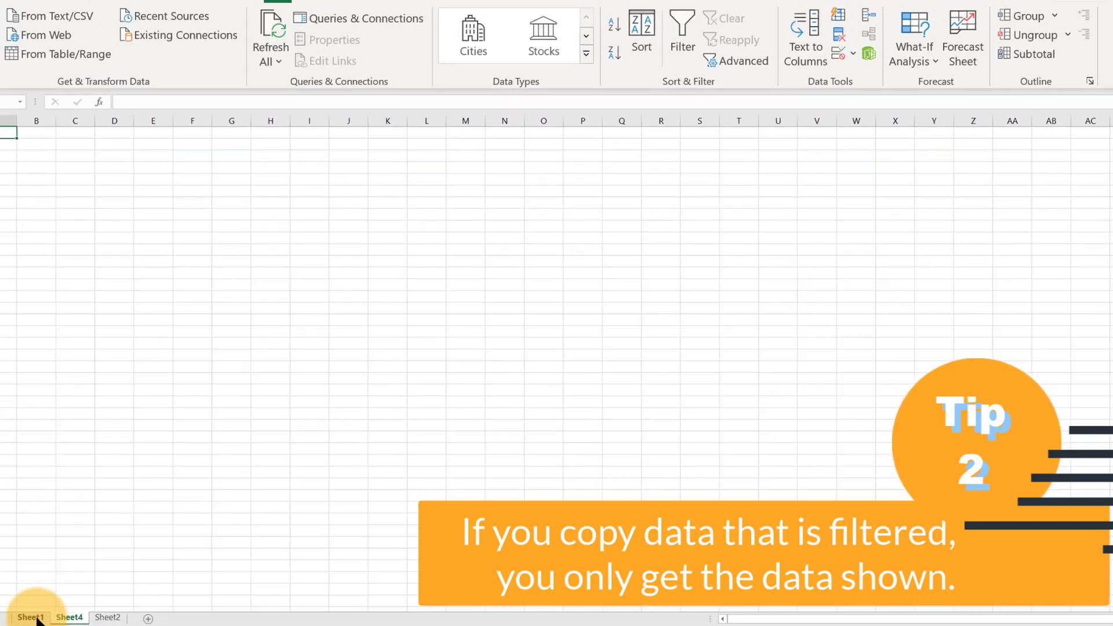
pyautogui.click(32, 617)
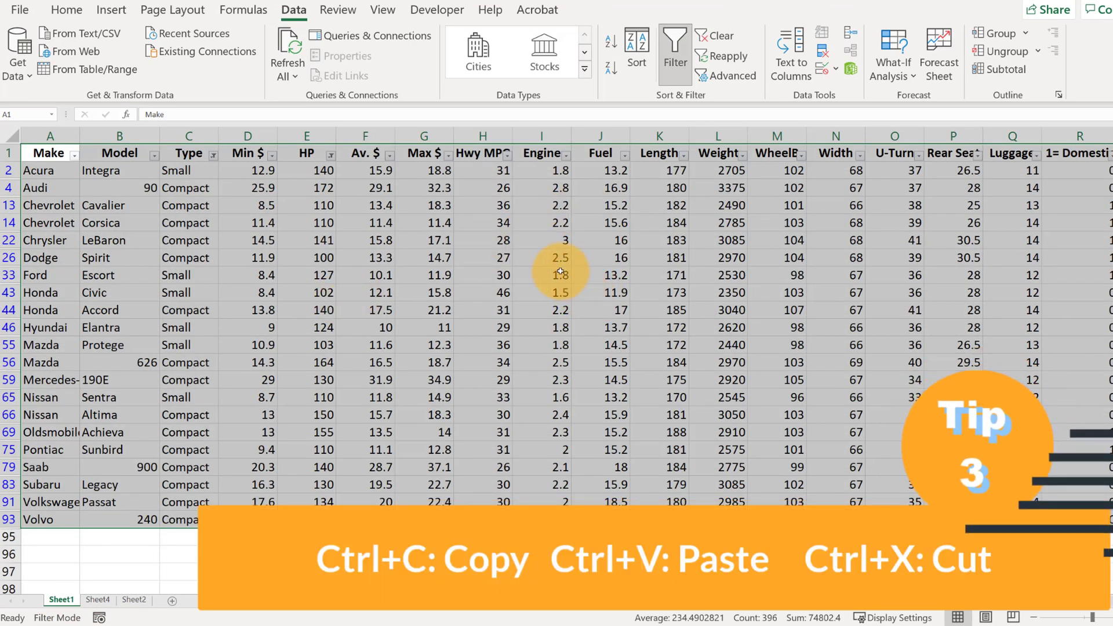
pyautogui.hotkey('ctrl', 'c')
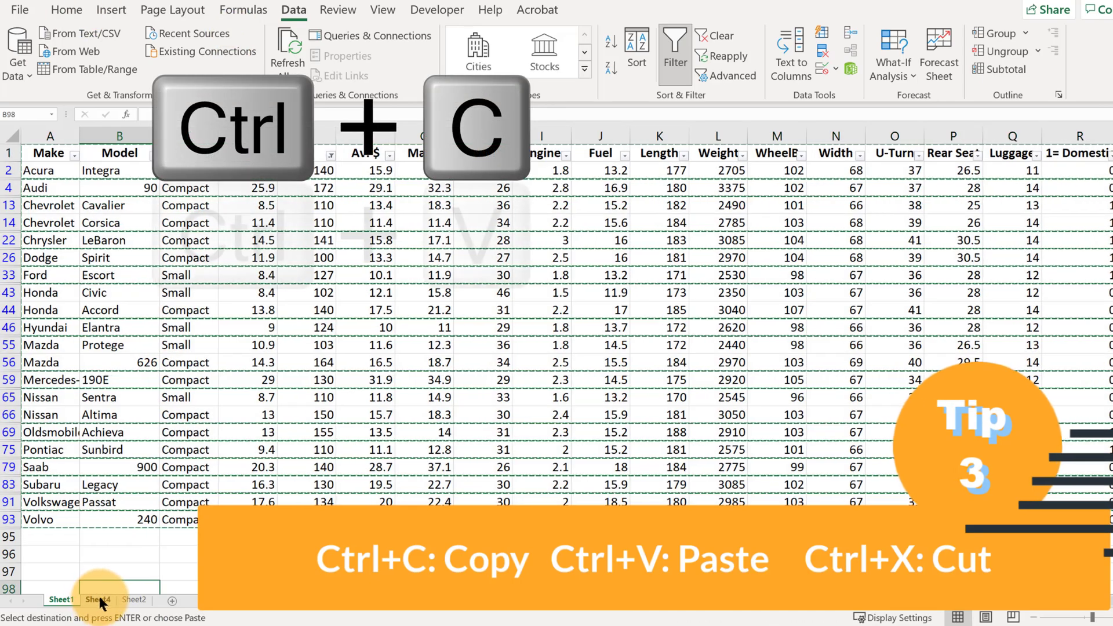
pyautogui.click(99, 601)
pyautogui.hotkey('ctrl', 'v')
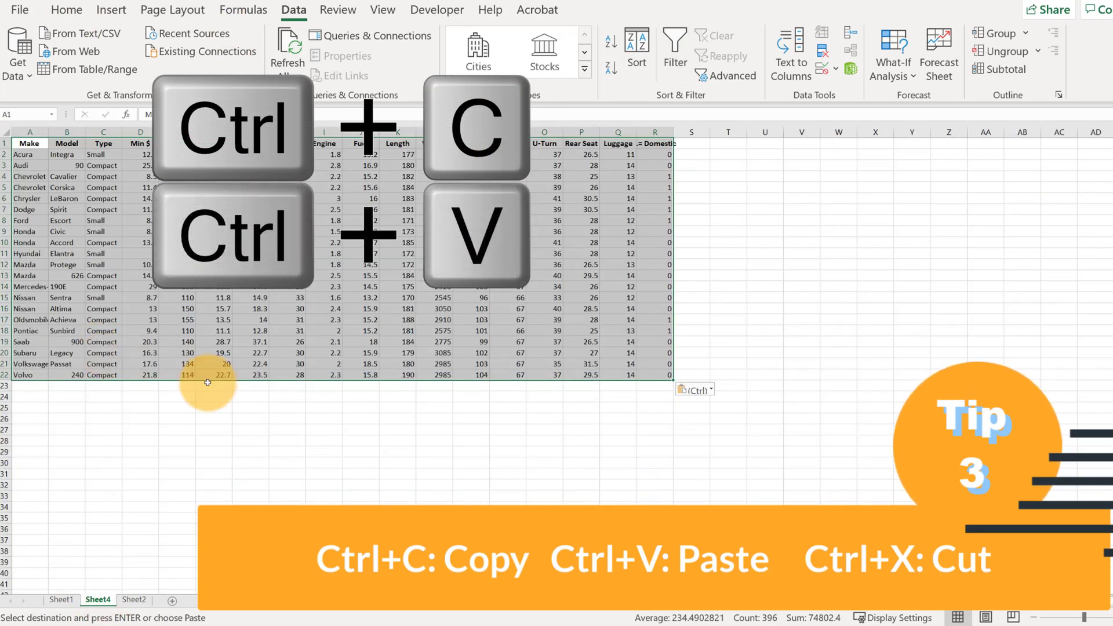
pyautogui.scroll(2, 61, 375)
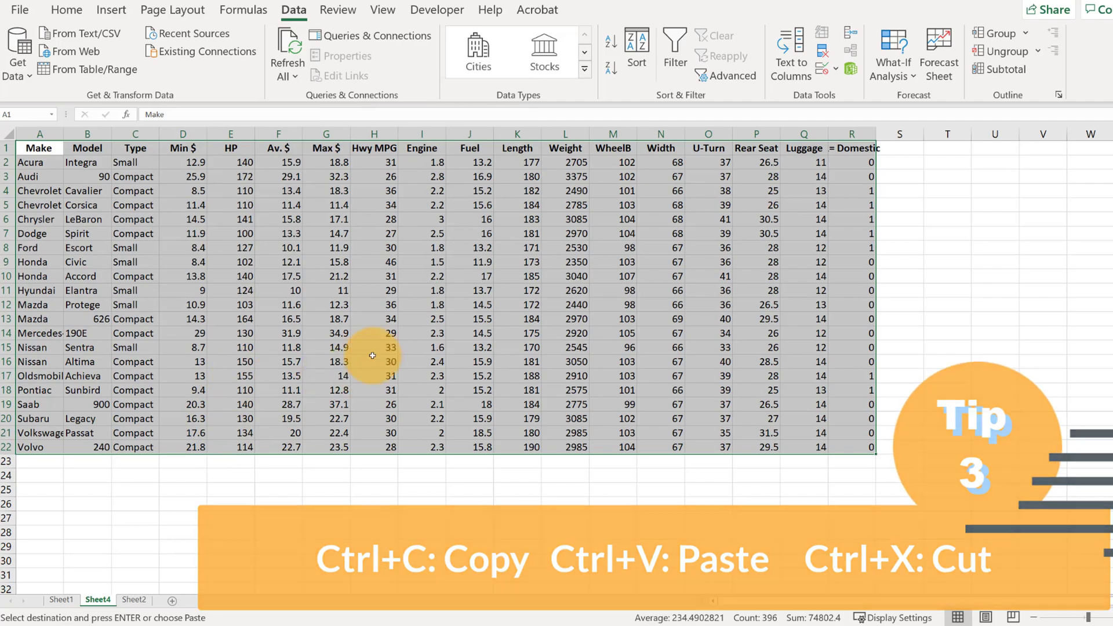
# On Sheet1, clear the HP and Type filters so all 93 cars show
pyautogui.click(60, 600)
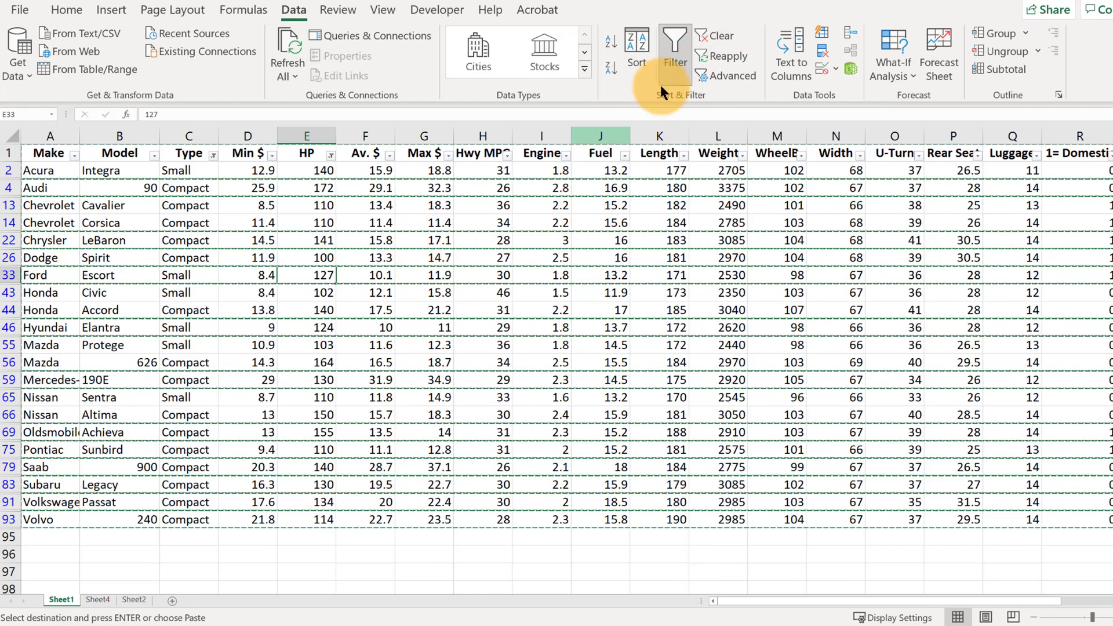
pyautogui.click(715, 35)
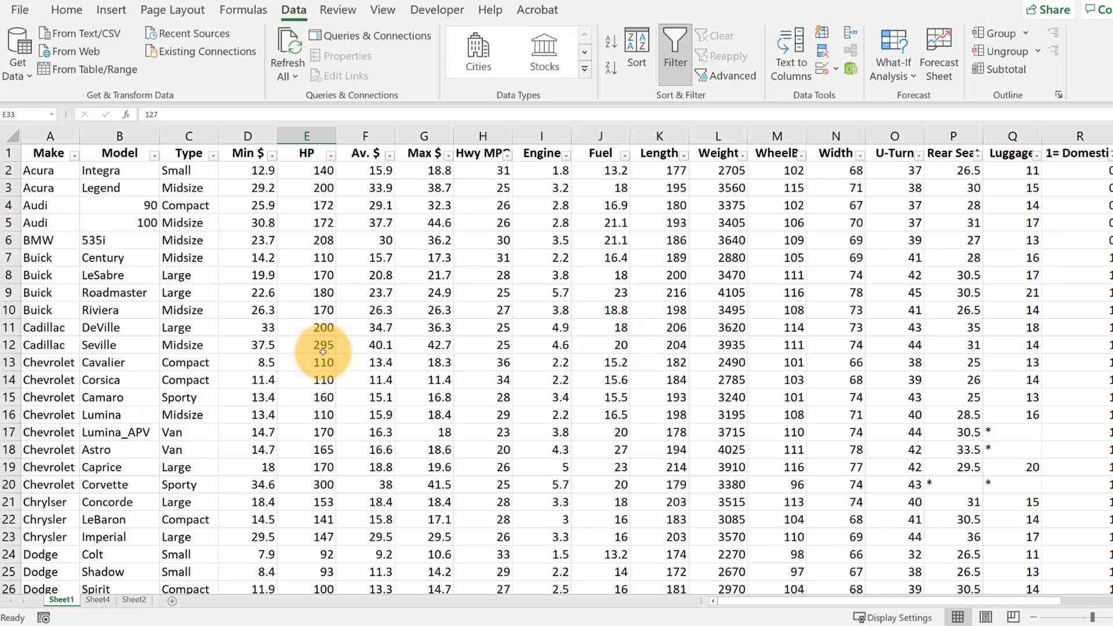
pyautogui.click(214, 157)
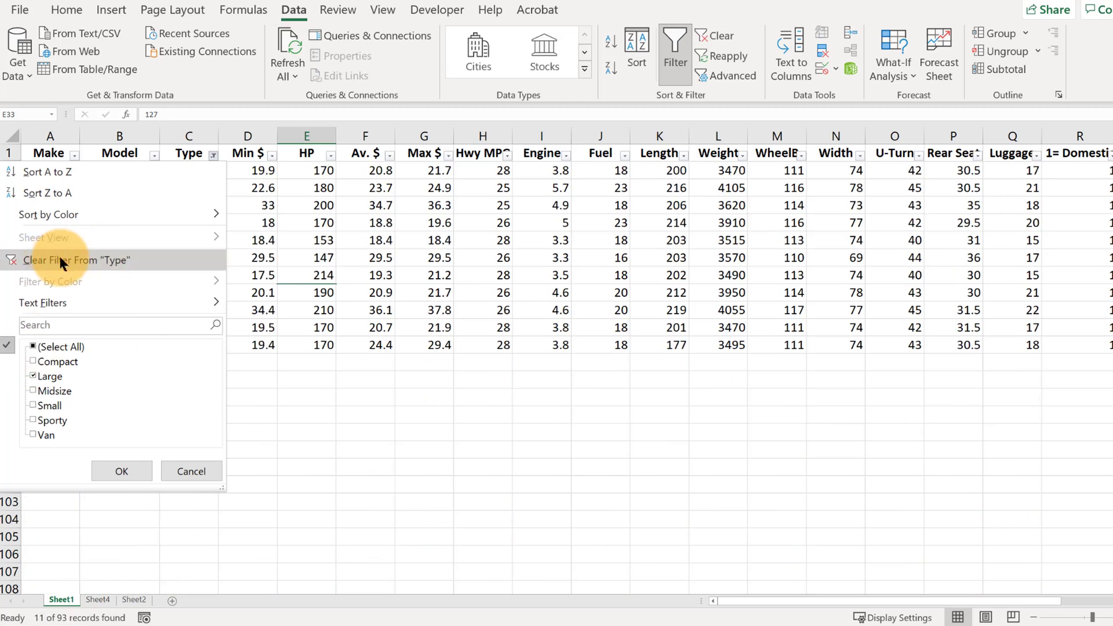
pyautogui.click(60, 260)
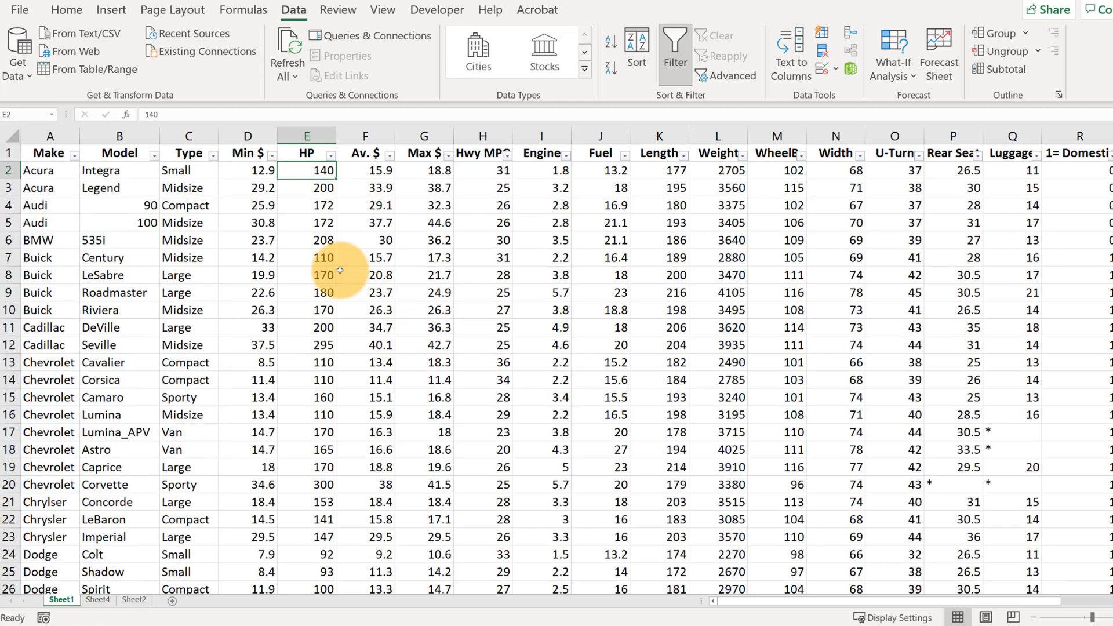
# Apply a custom HP filter of greater than 100 And less than 150
pyautogui.click(331, 156)
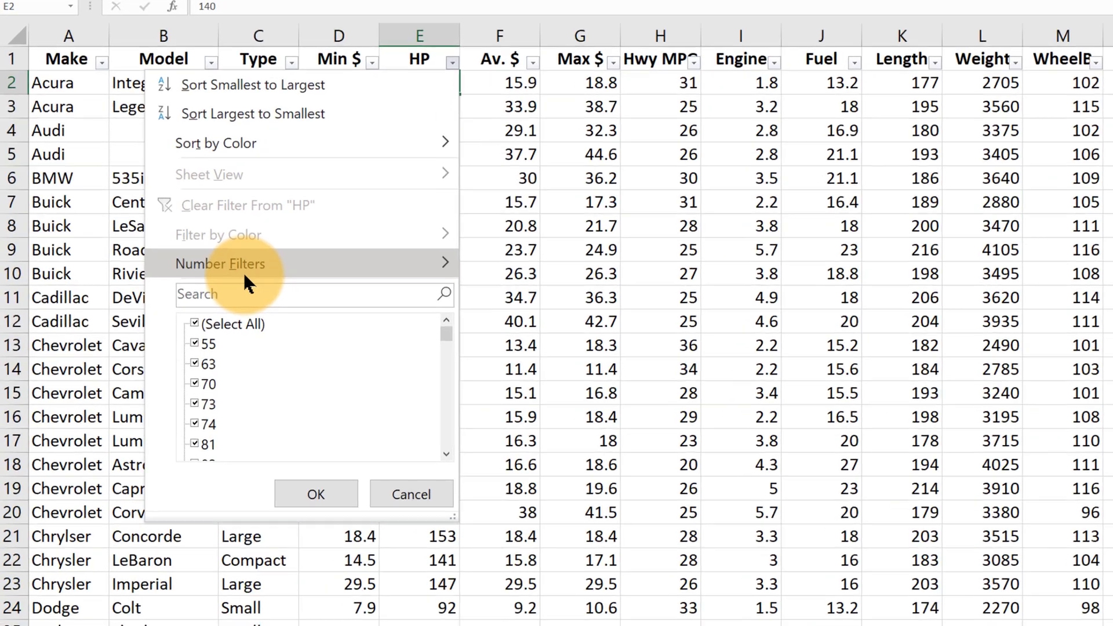
pyautogui.moveTo(180, 303)
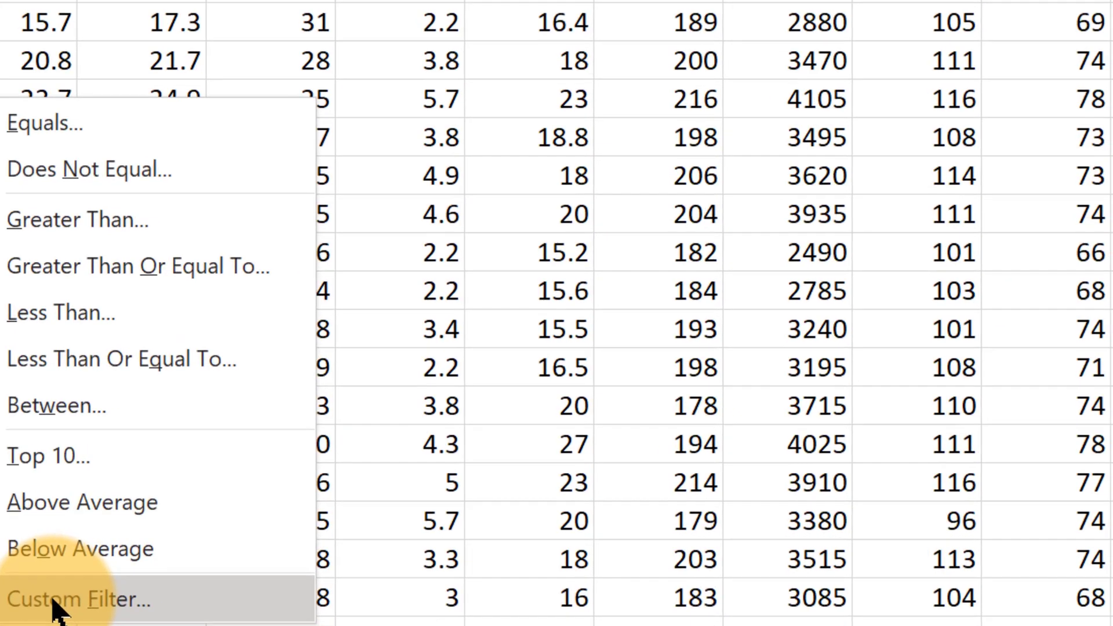
pyautogui.click(55, 603)
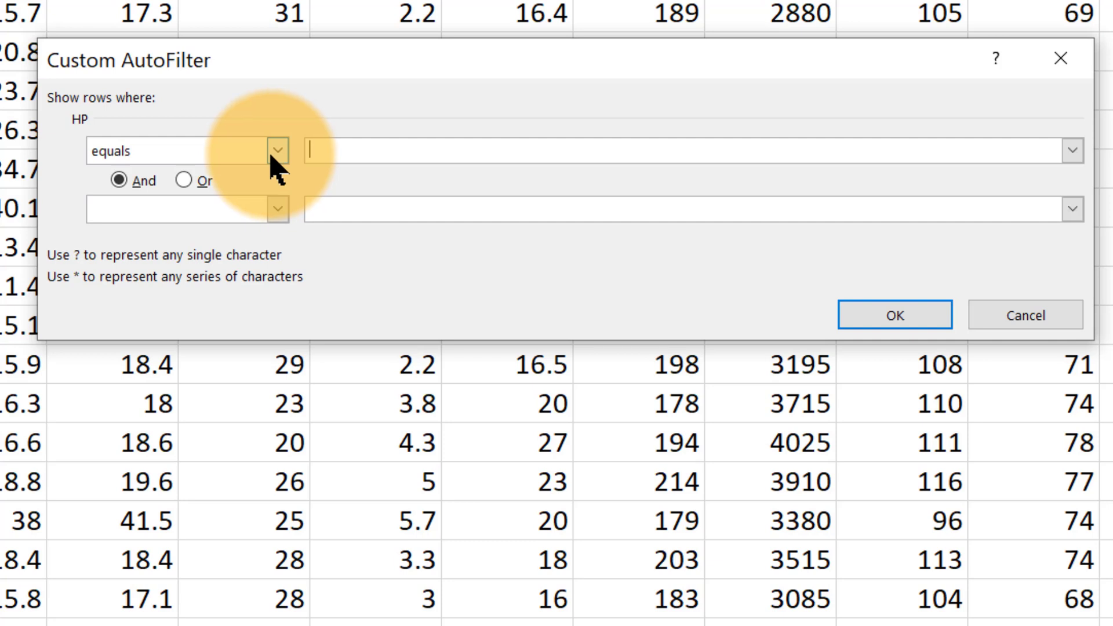
pyautogui.click(272, 153)
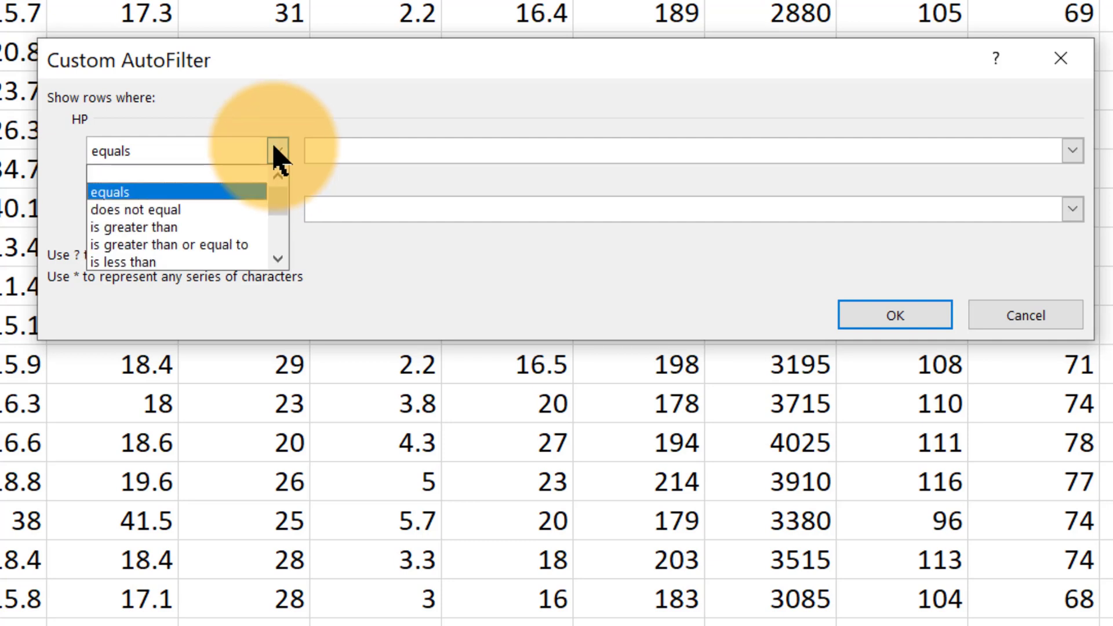
pyautogui.click(142, 228)
pyautogui.click(386, 149)
pyautogui.write('100')
pyautogui.click(278, 209)
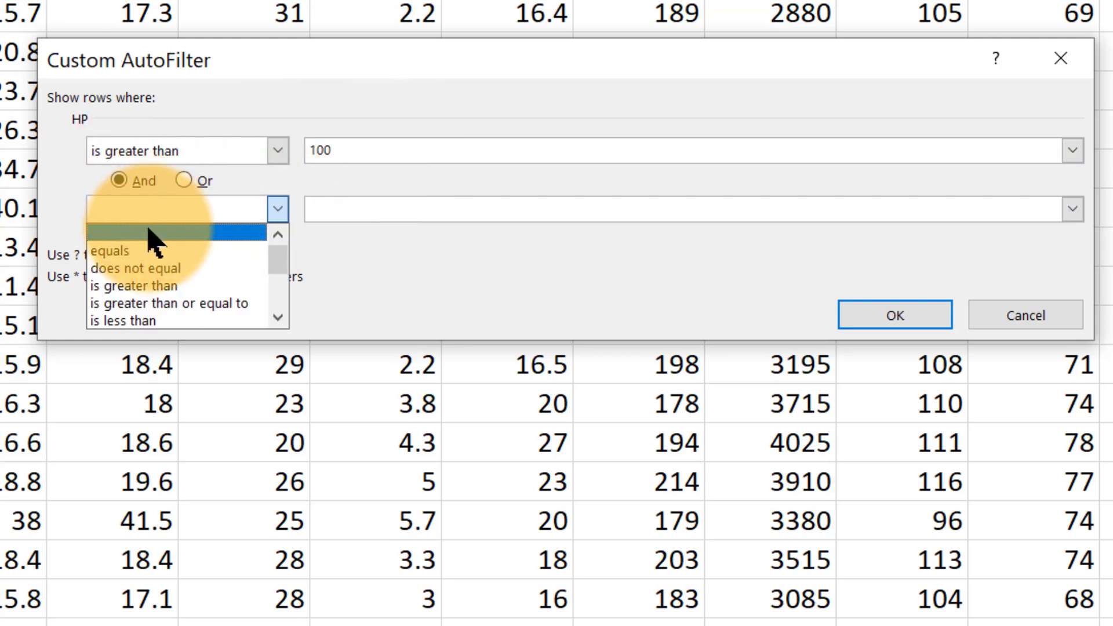
pyautogui.click(137, 319)
pyautogui.click(331, 209)
pyautogui.write('150')
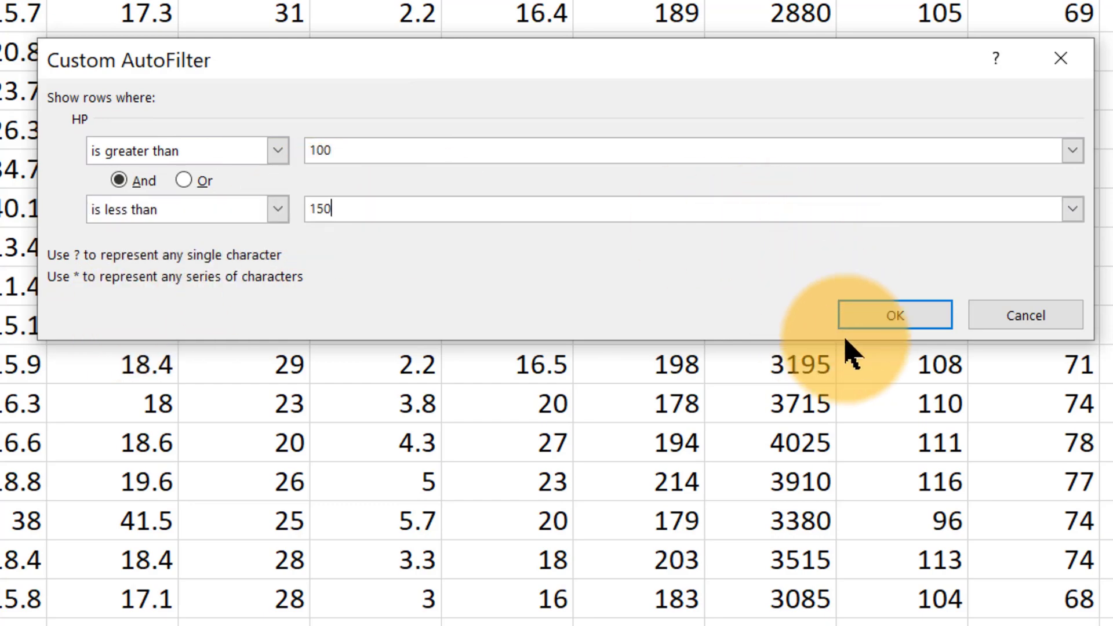
pyautogui.press('Return')
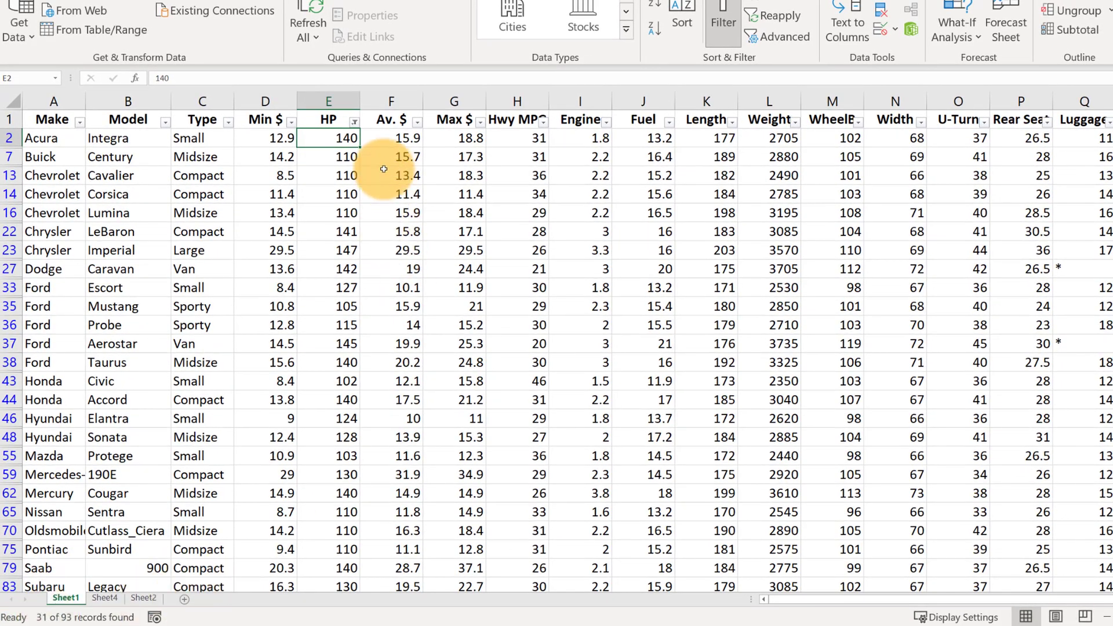
# Scroll through the 31 filtered cars with HP between 100 and 150
pyautogui.scroll(-4, 335, 197)
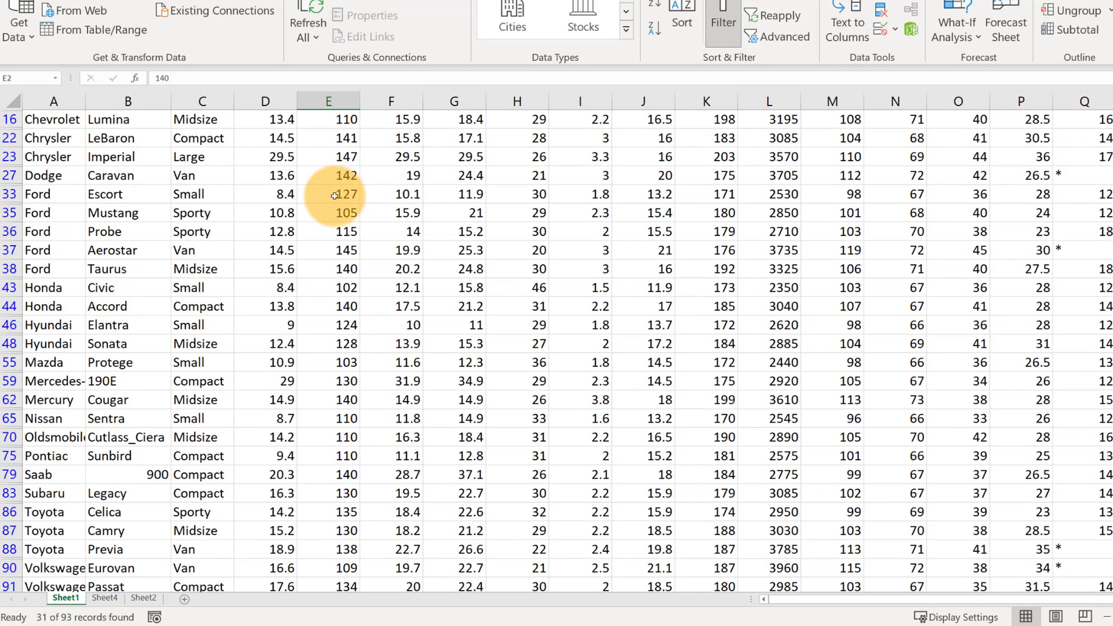
pyautogui.scroll(-1, 317, 296)
pyautogui.scroll(5, 307, 293)
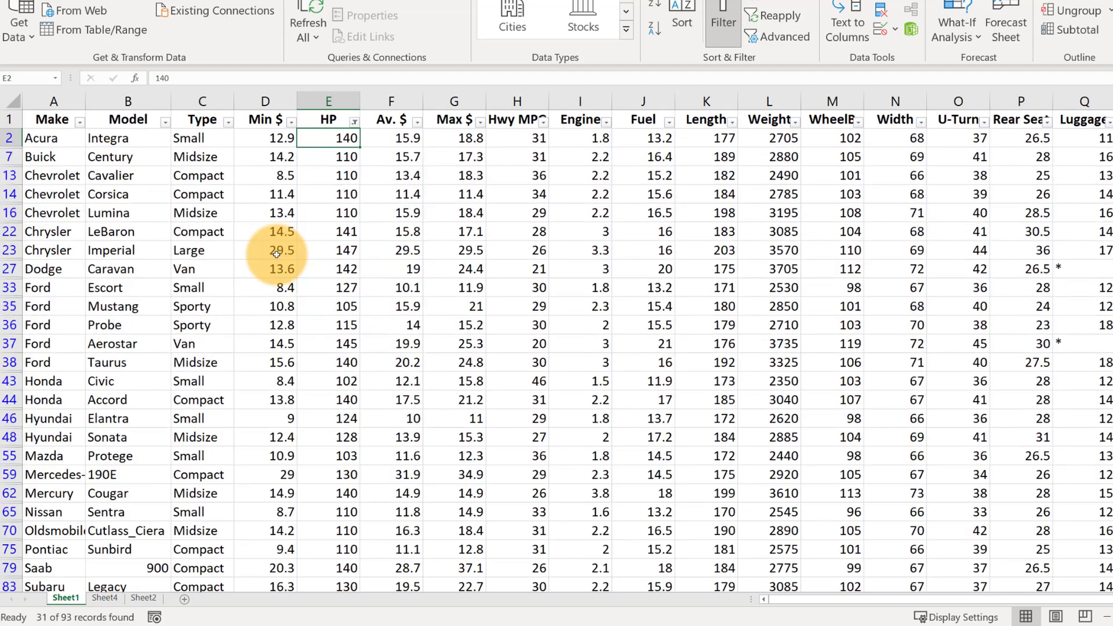